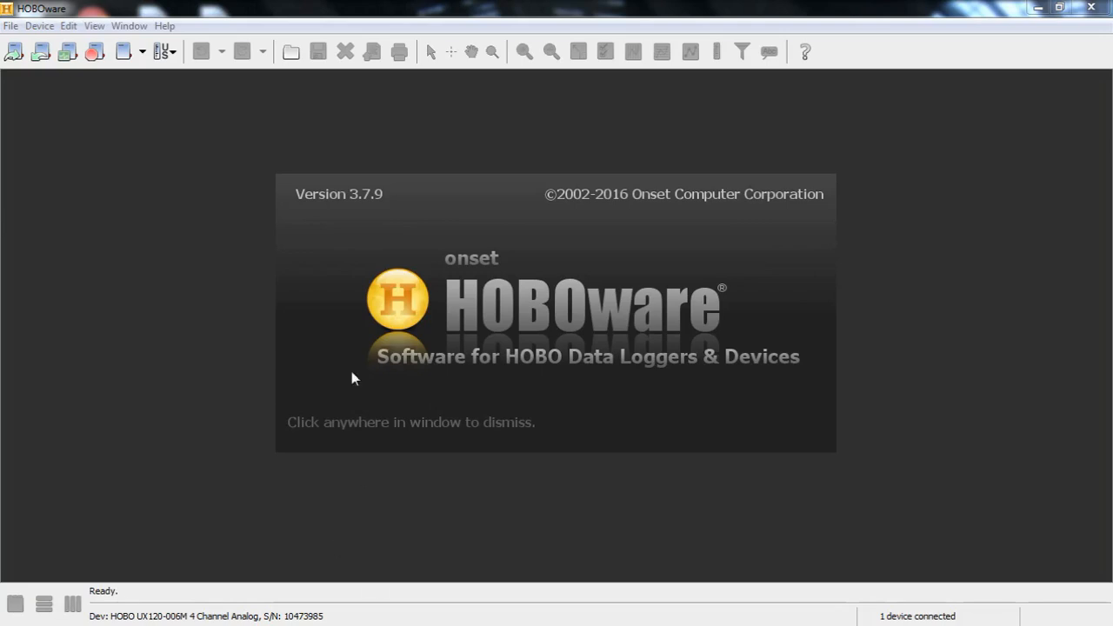
Dismiss the splash screen and begin launching the connected logger from the Device menu
left_click(471, 326)
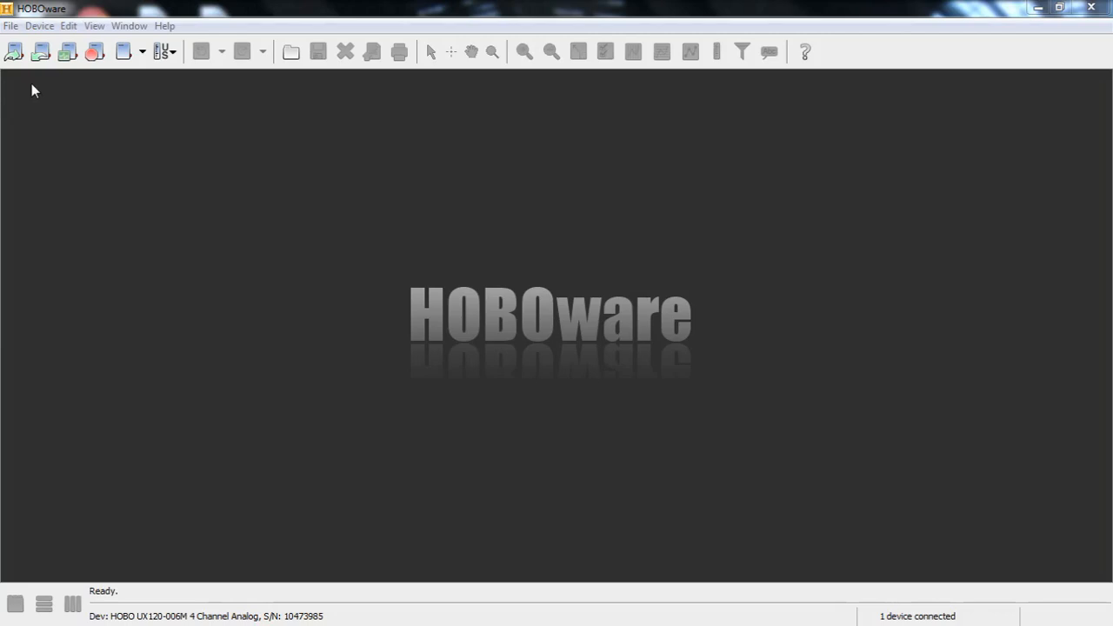
left_click(40, 26)
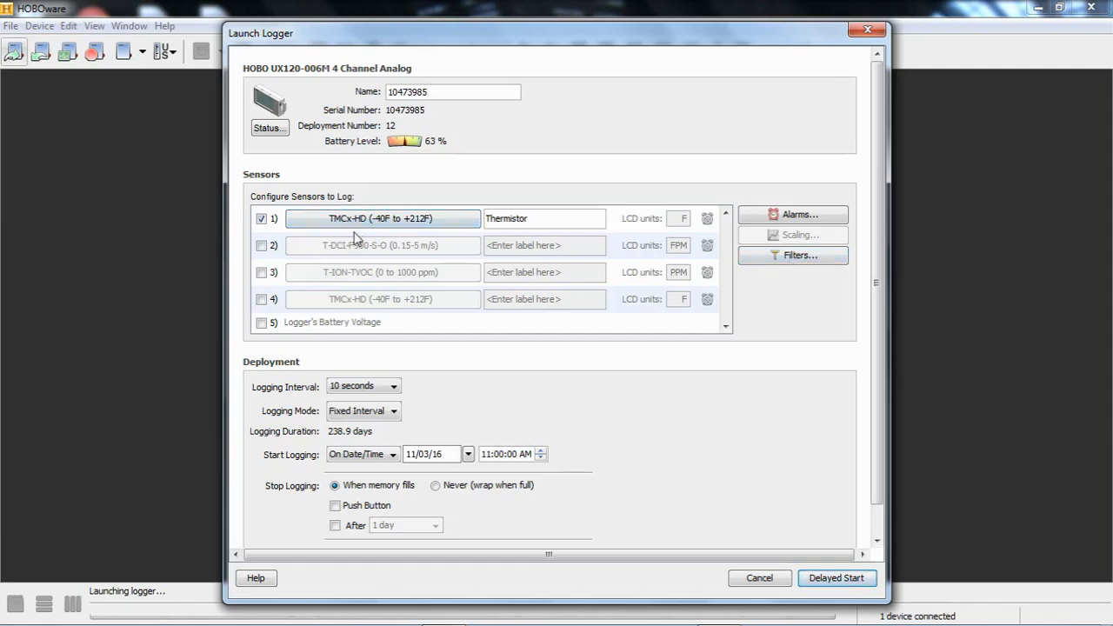
Open the Filter Series dialog for the Thermistor temperature channel
left_click(786, 255)
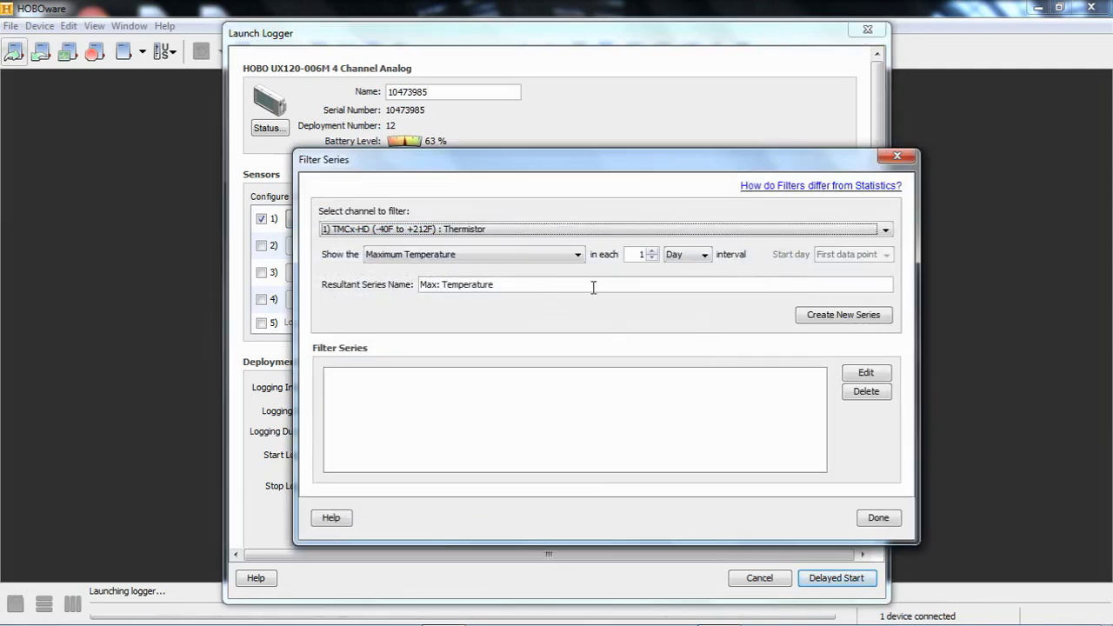
Change the Thermistor filter interval from 1 Day to 1 Week
left_click(705, 257)
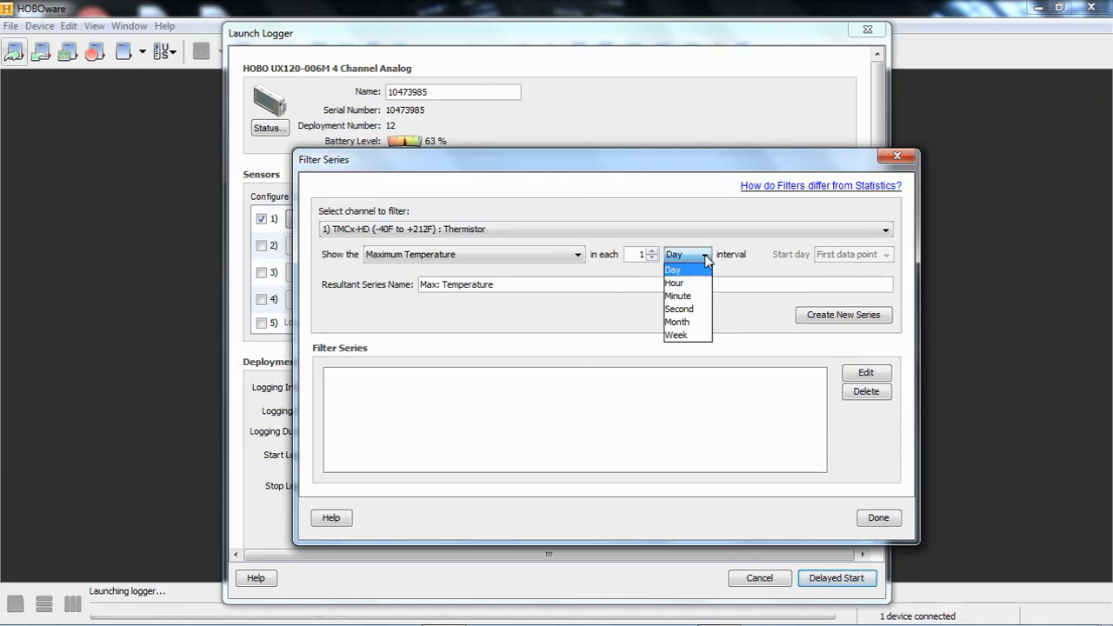
left_click(689, 336)
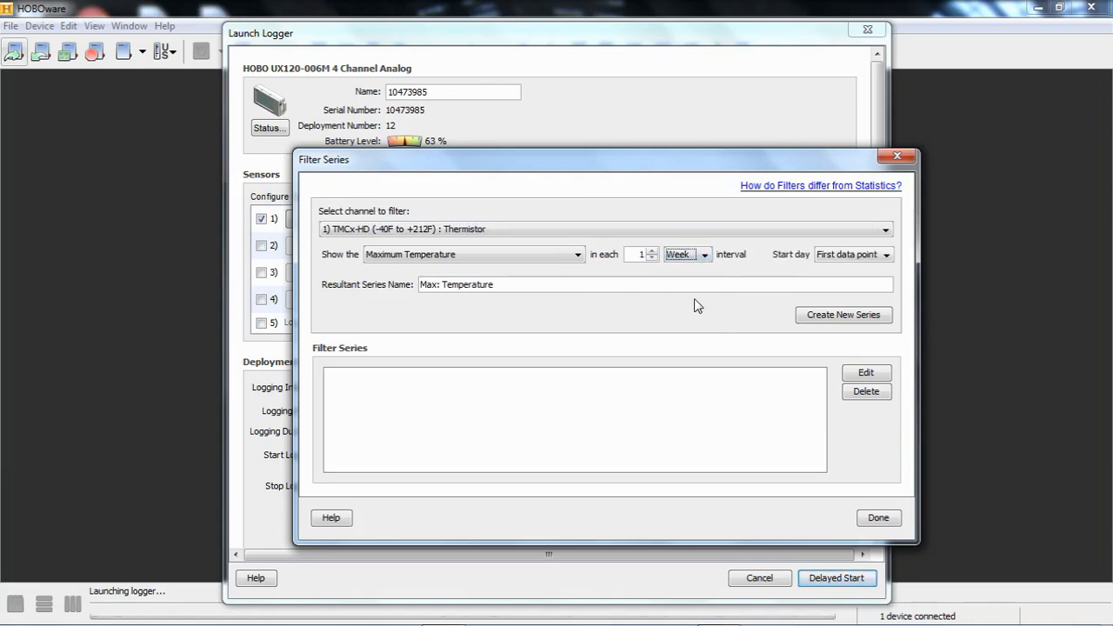
left_click(578, 254)
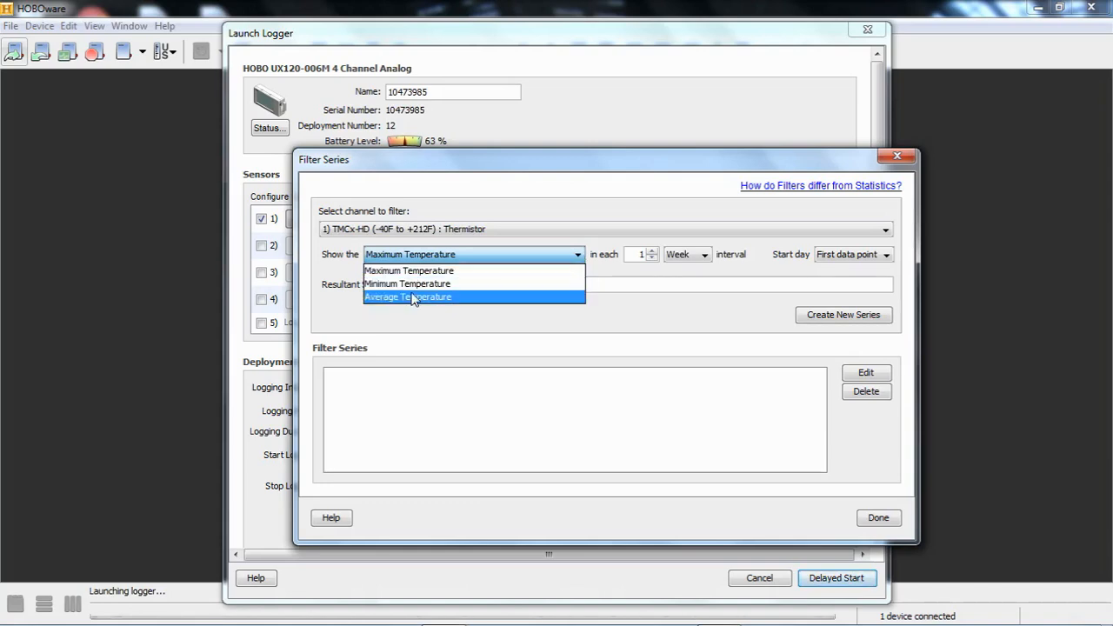
Switch the filter statistic to Average Temperature, keeping the 1 Week interval
left_click(456, 296)
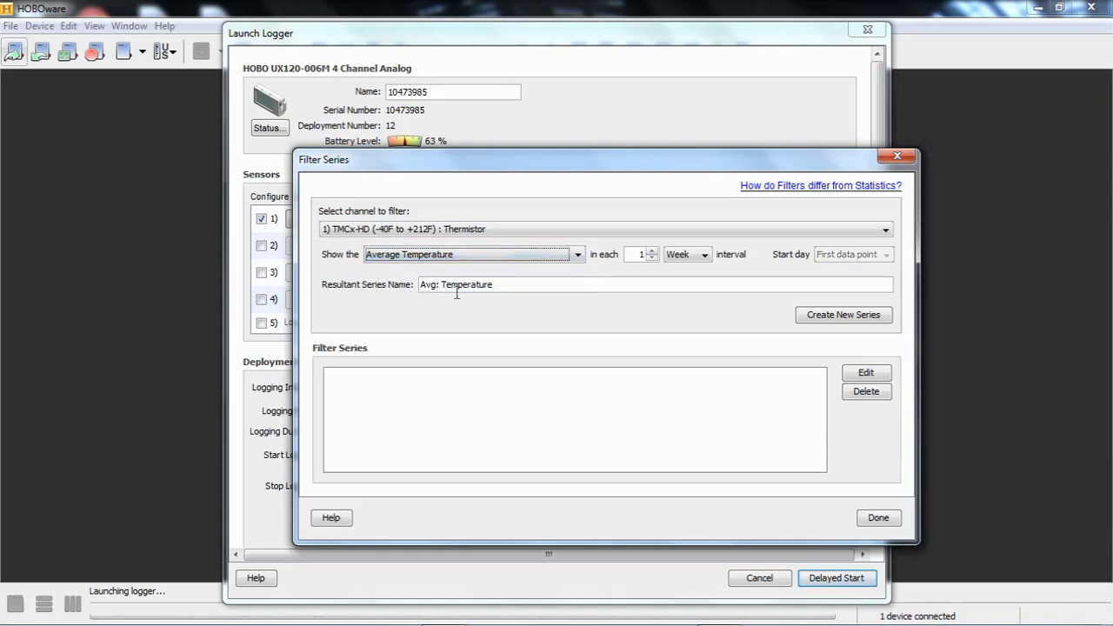
left_click(706, 255)
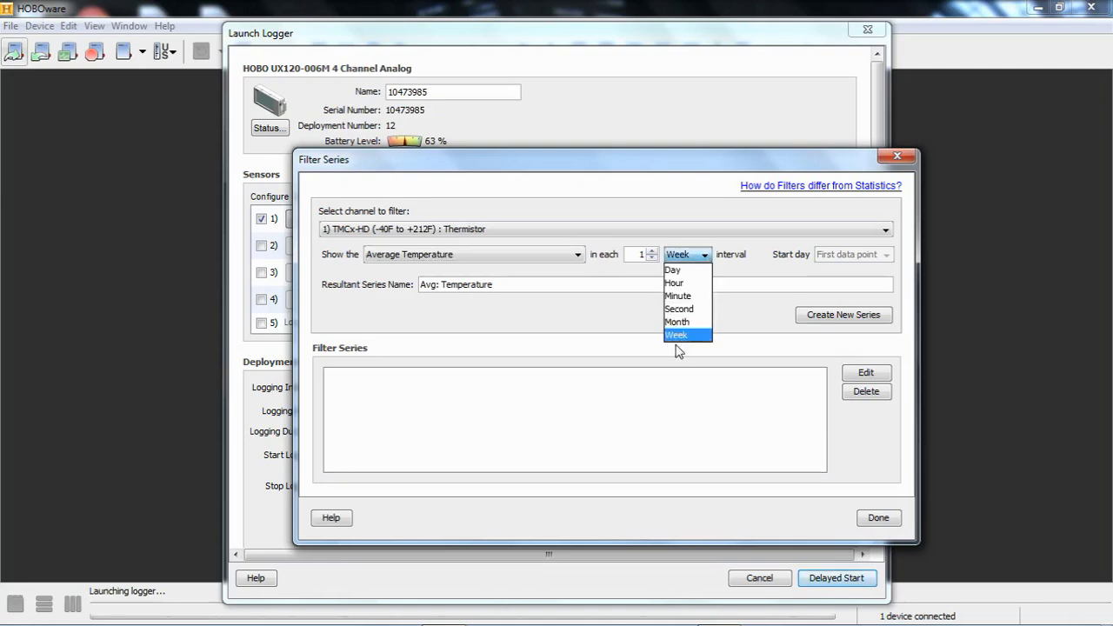
left_click(670, 337)
key("Tab")
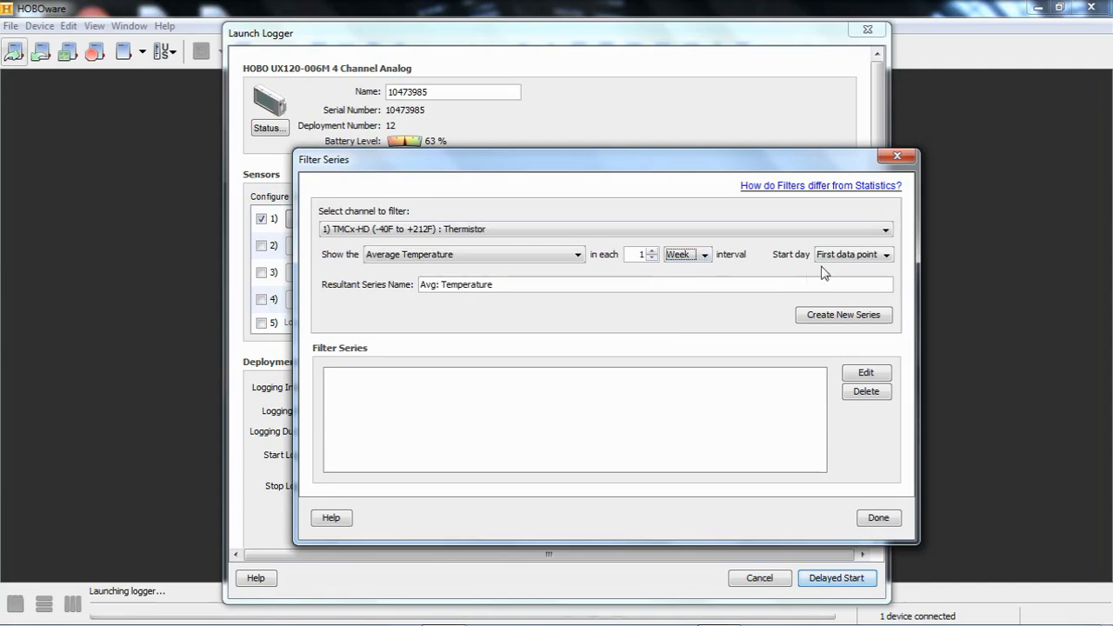
left_click(887, 256)
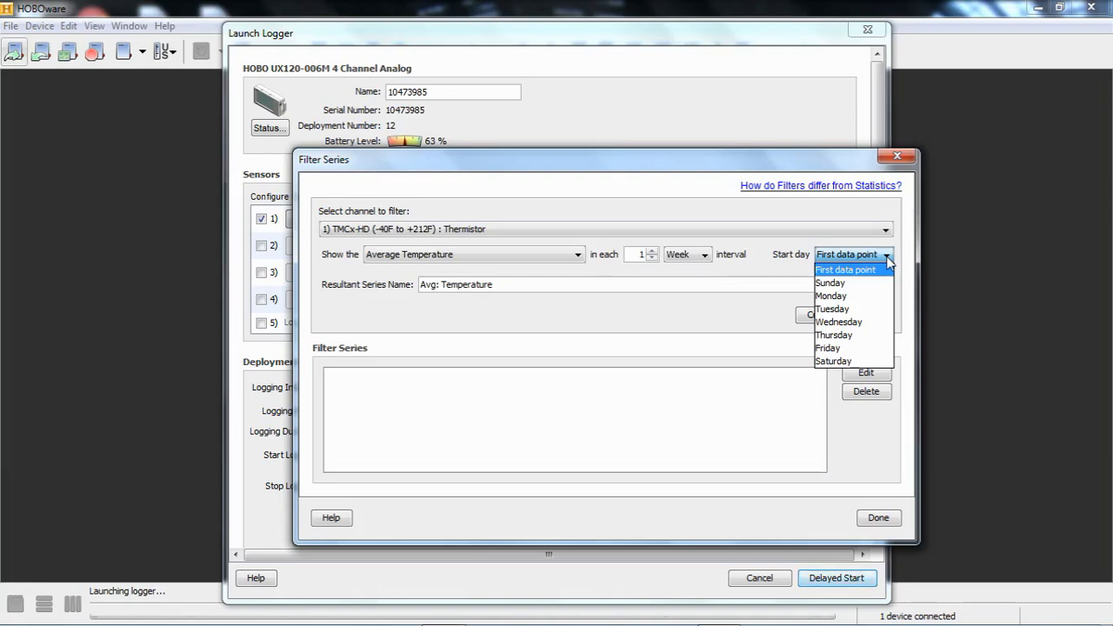
Set the average temperature filter interval to Month, with start day left at First data point
left_click(706, 255)
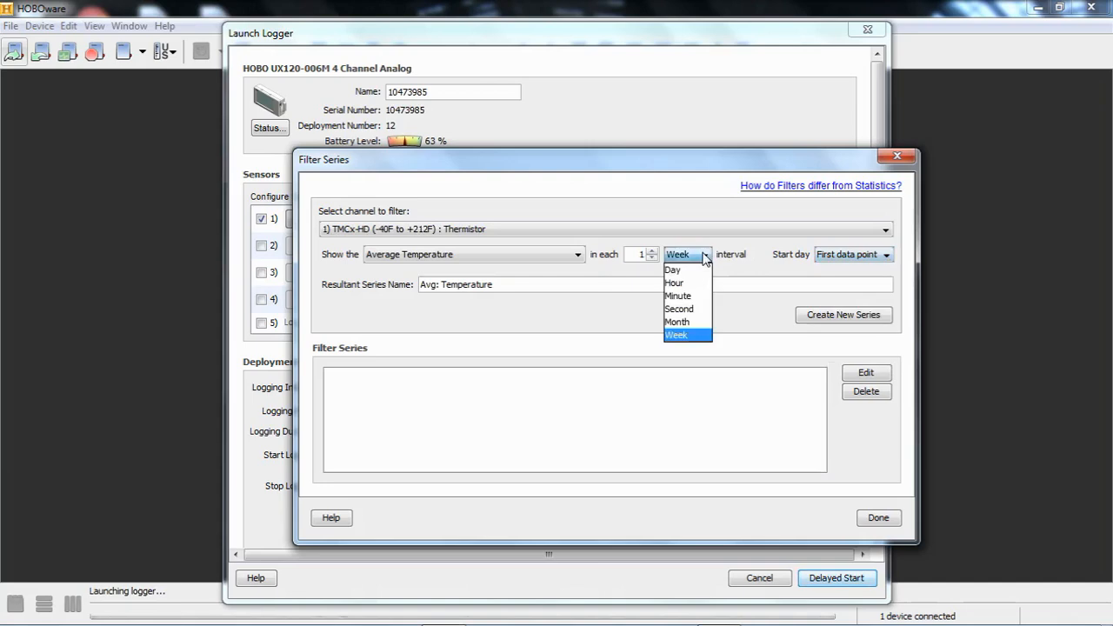
left_click(682, 322)
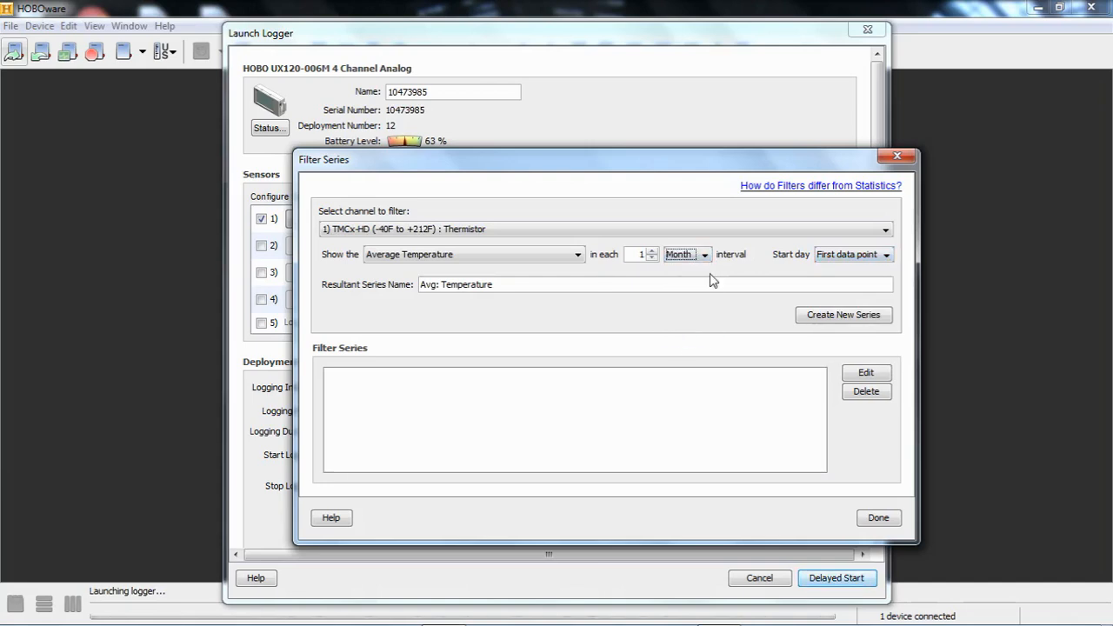
left_click(886, 254)
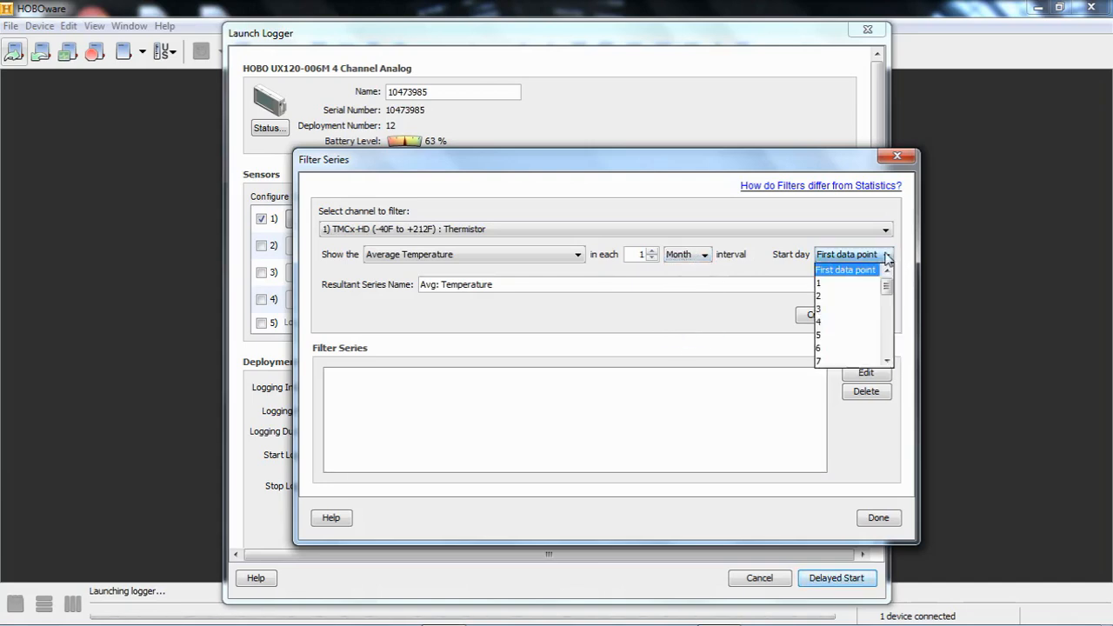
mouse_move(886, 287)
left_mouse_down()
mouse_move(888, 359)
mouse_move(892, 296)
left_mouse_up()
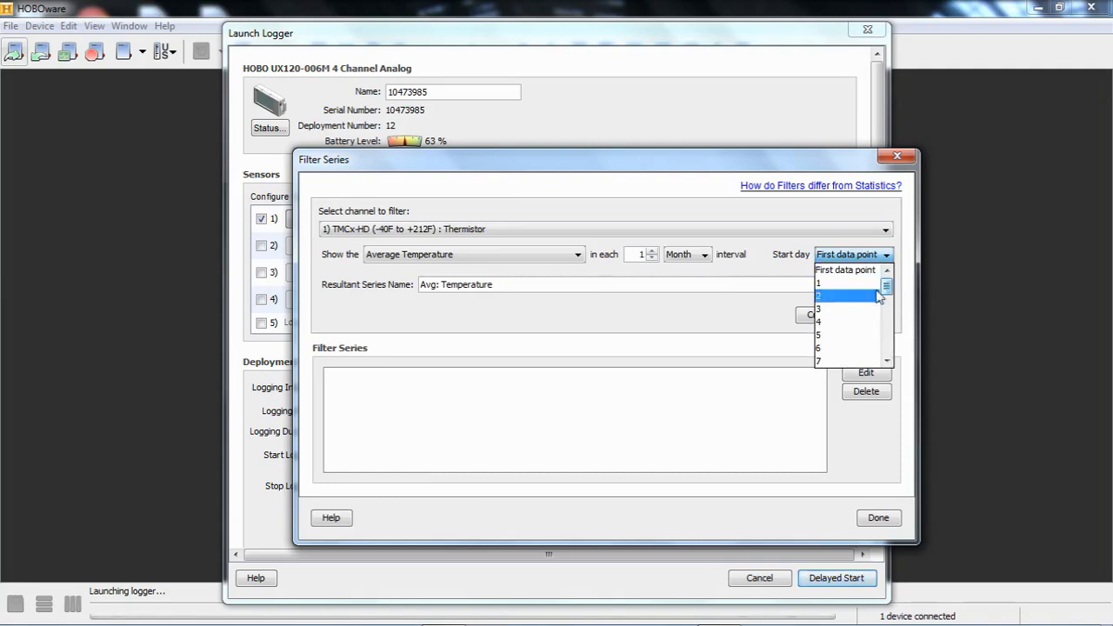
left_click(791, 271)
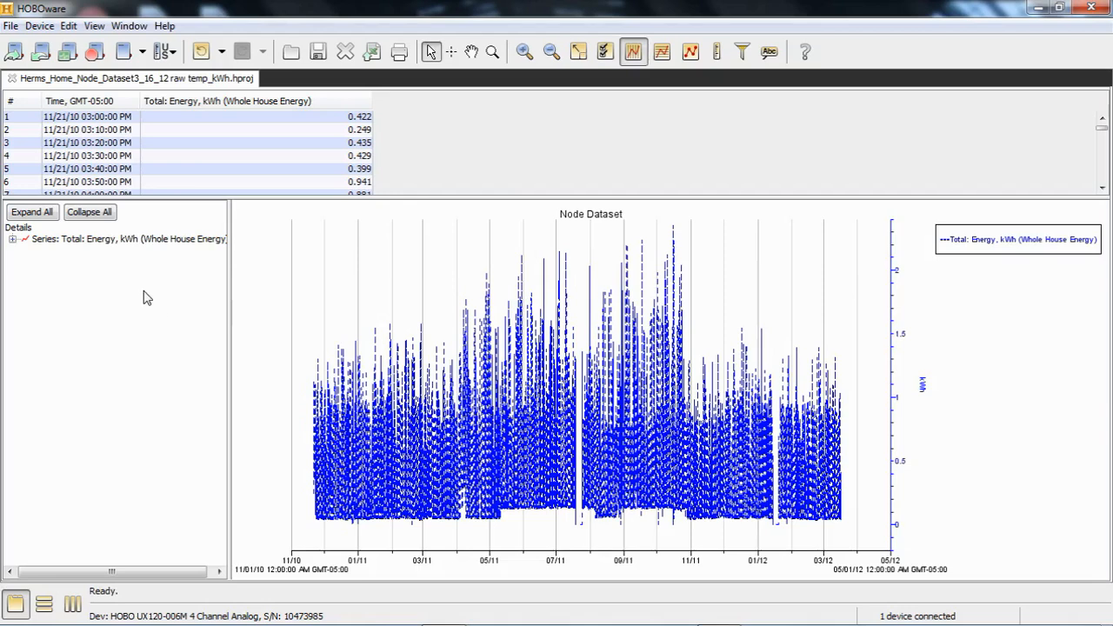
Select the Total: Energy, kWh (Whole House Energy) series in the Details pane
left_click(98, 239)
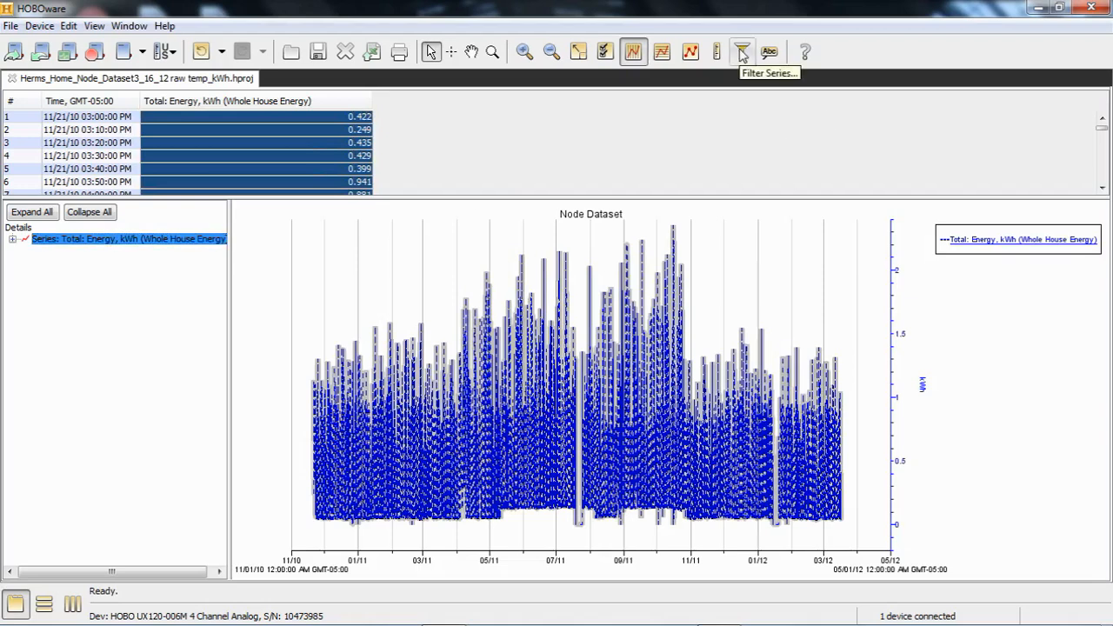
Filter Total: Energy with the Total statistic, naming the result Total: Monthly Energy
left_click(68, 26)
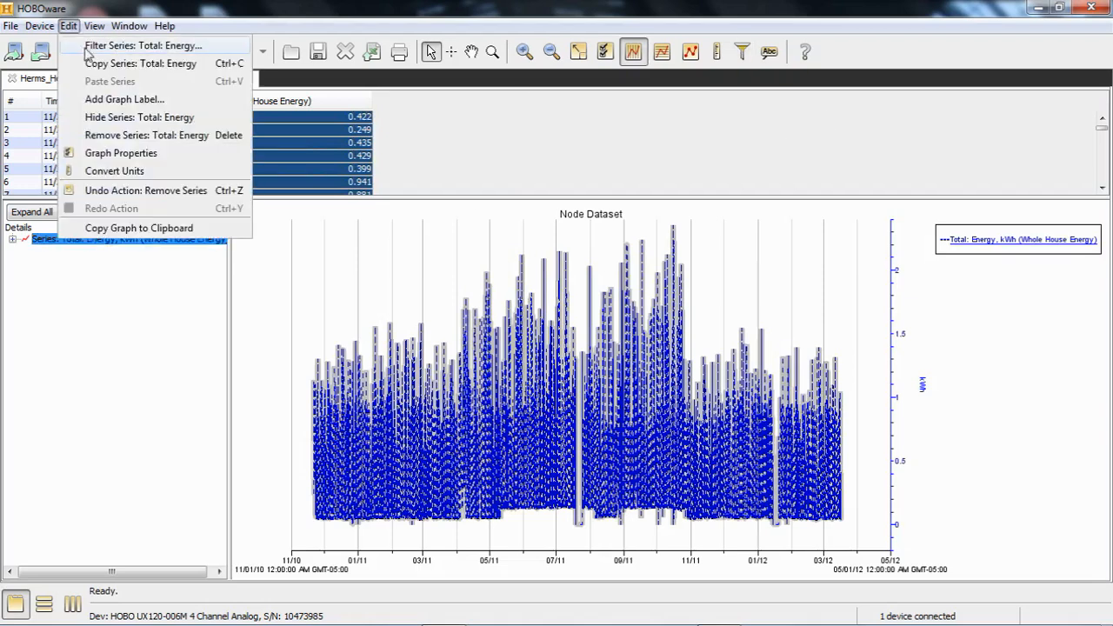
left_click(88, 52)
left_click(477, 294)
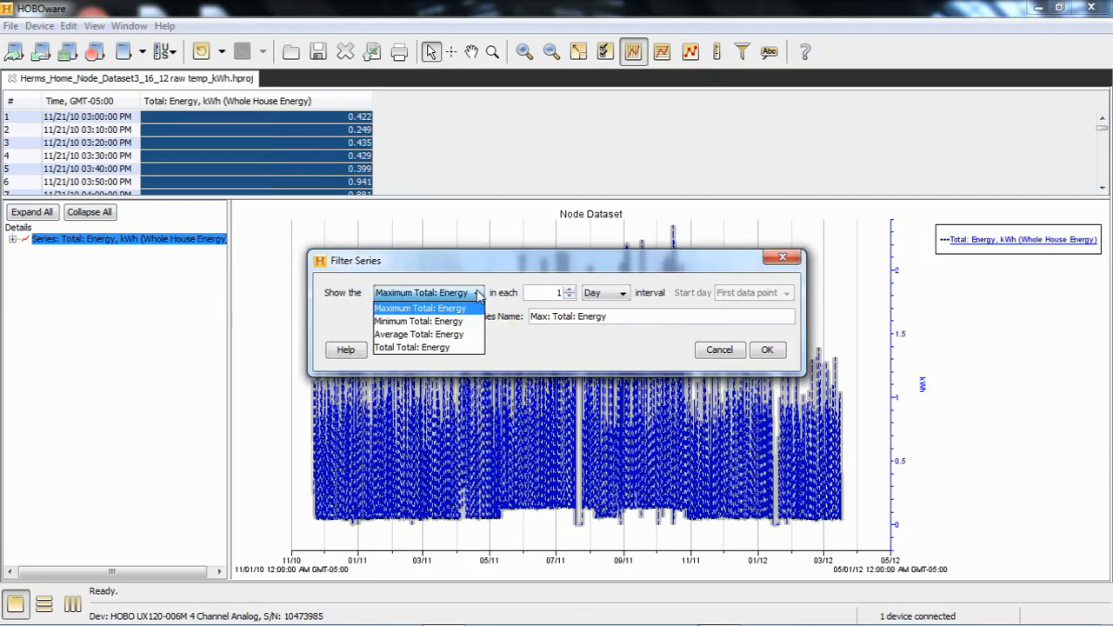
left_click(444, 348)
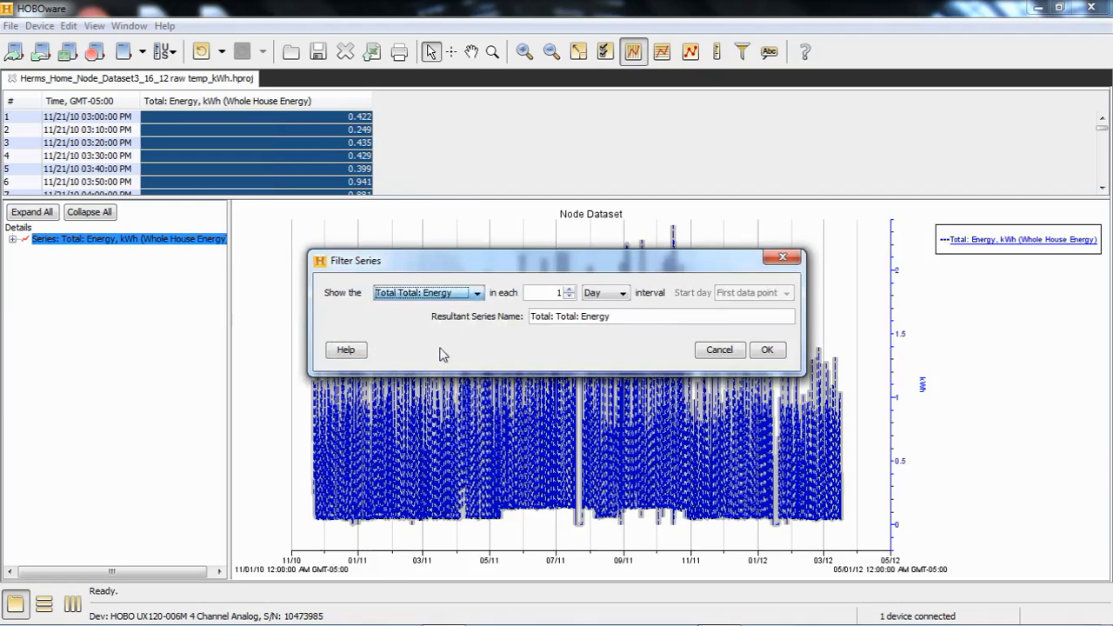
left_click(561, 317)
key("Delete")
key("Delete")
key("Delete")
key("Delete")
key("Delete")
key("Delete")
key("Delete")
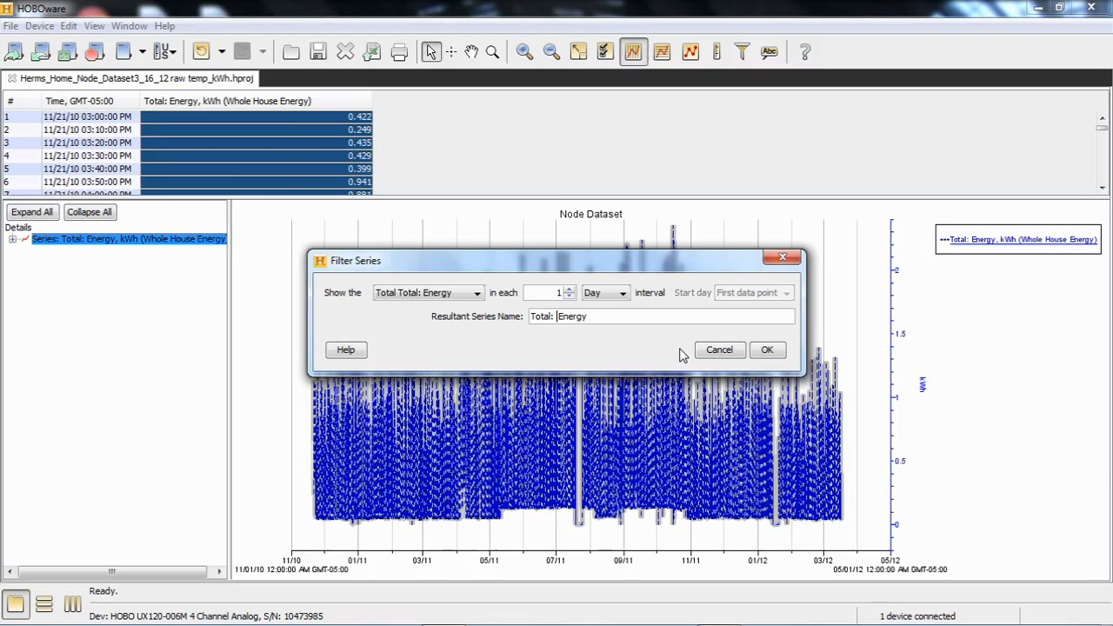
type("Monthly")
left_click(625, 295)
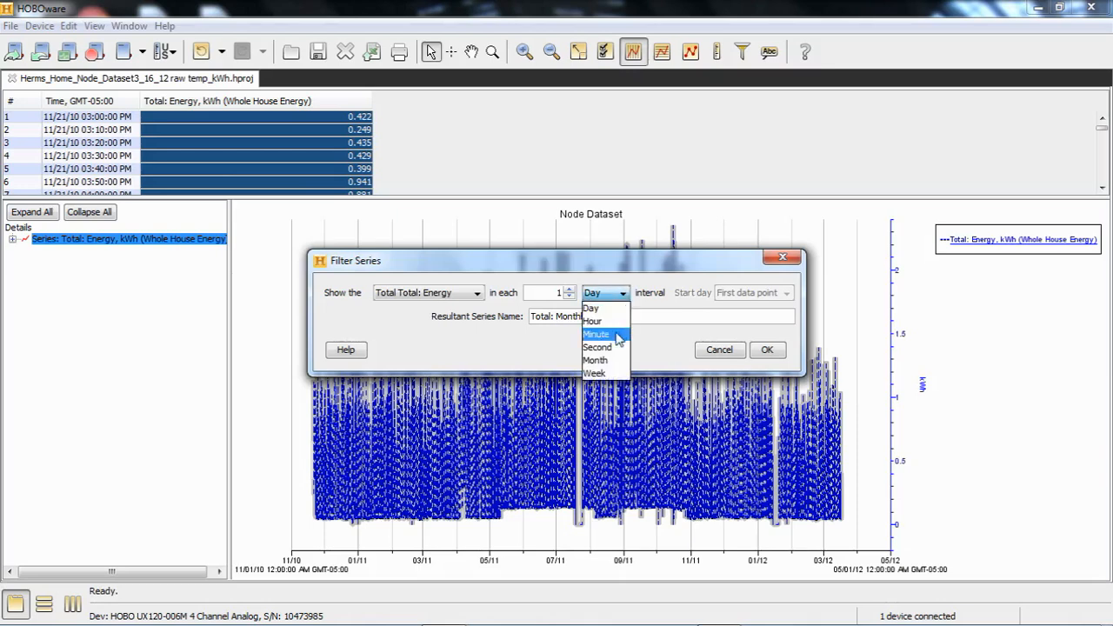
Set the interval to Month from the first data point and create Total: Monthly Energy
left_click(601, 362)
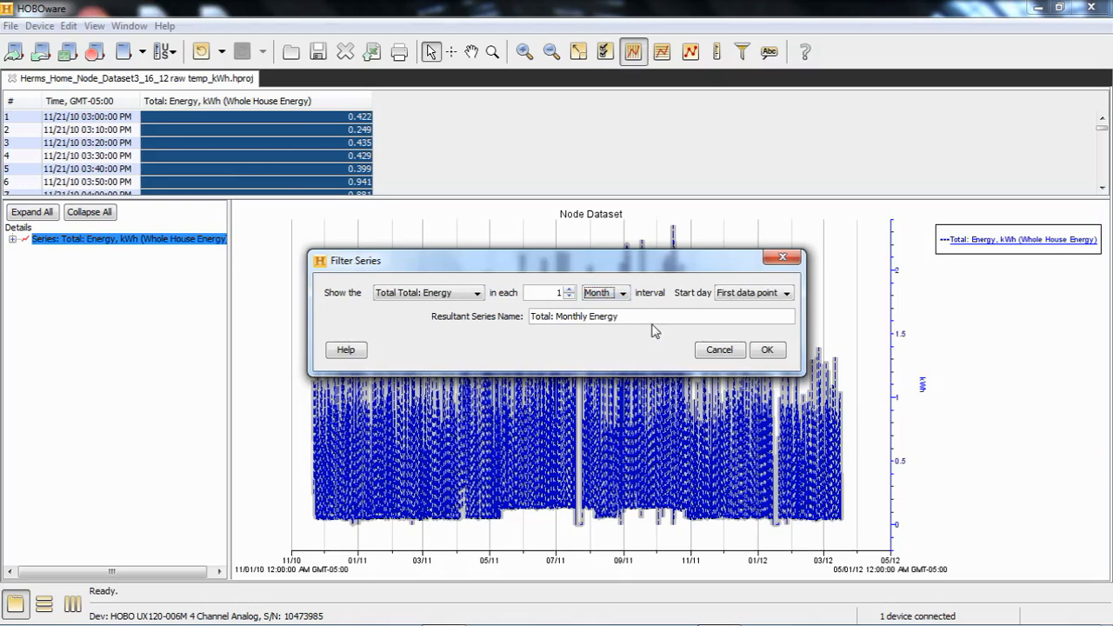
left_click(786, 293)
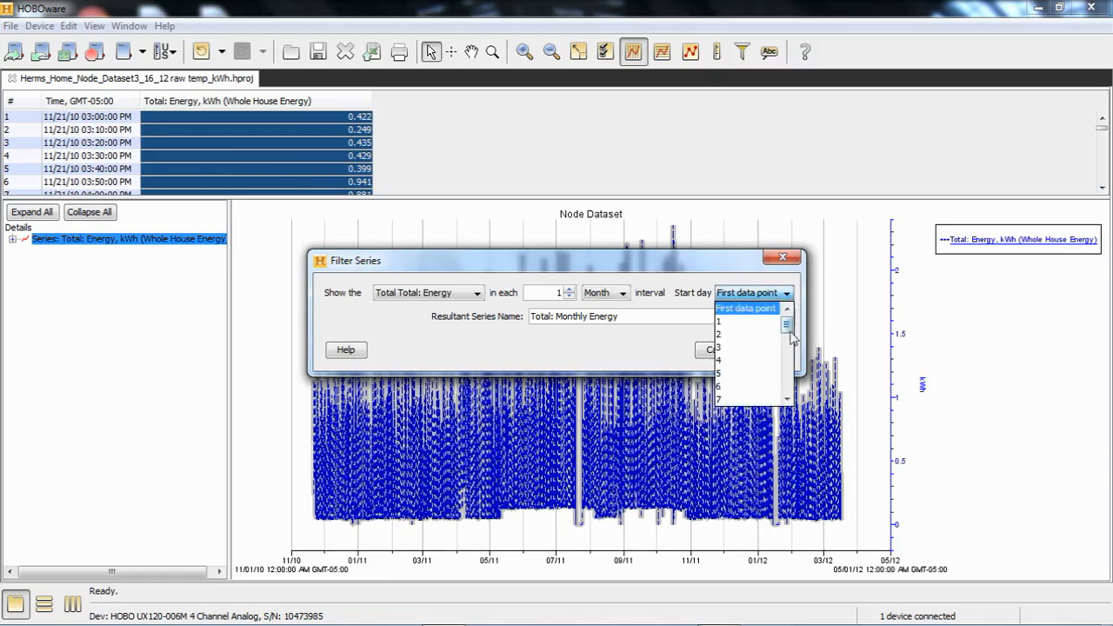
mouse_move(788, 327)
left_mouse_down()
mouse_move(790, 393)
mouse_move(788, 318)
left_mouse_up()
left_click(787, 293)
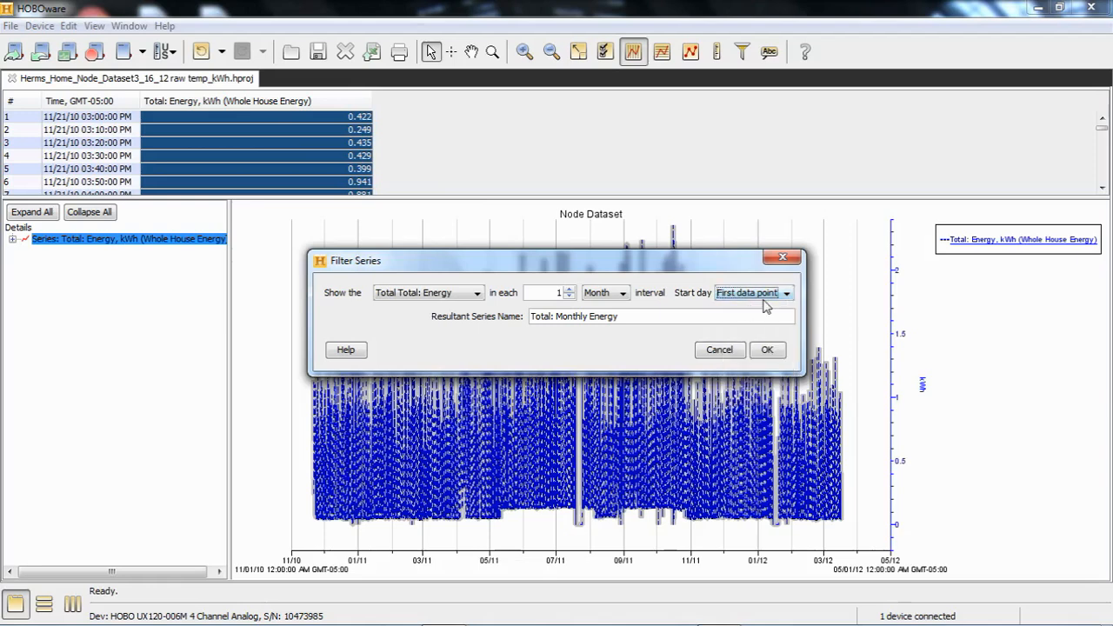
left_click(767, 349)
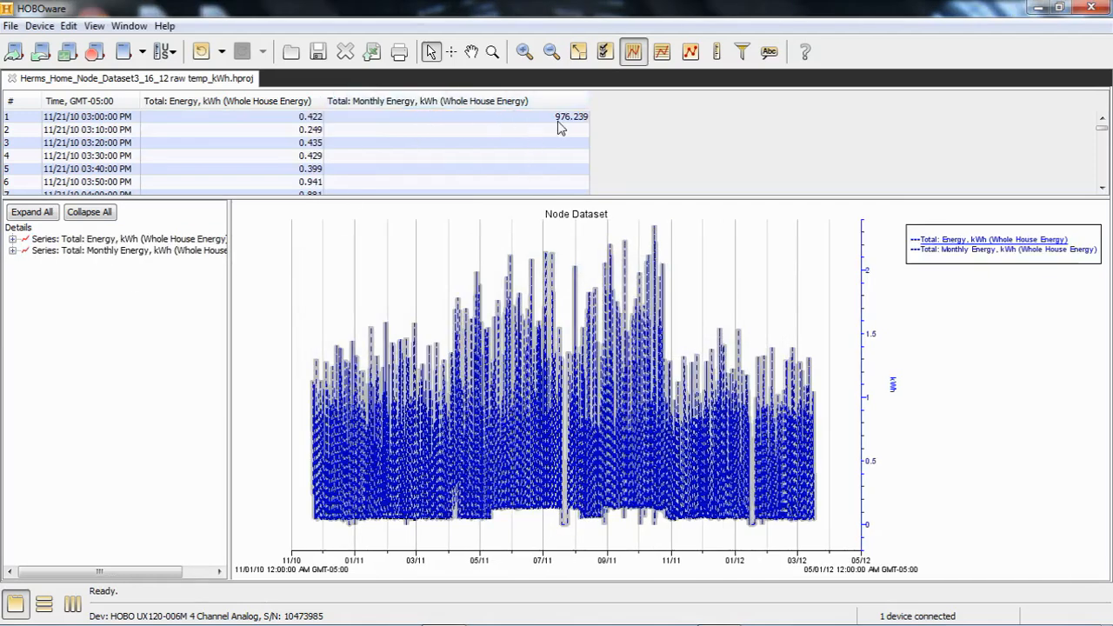
Hide the raw Total: Energy series, leaving only monthly totals of roughly 800–2000 kWh
right_click(81, 242)
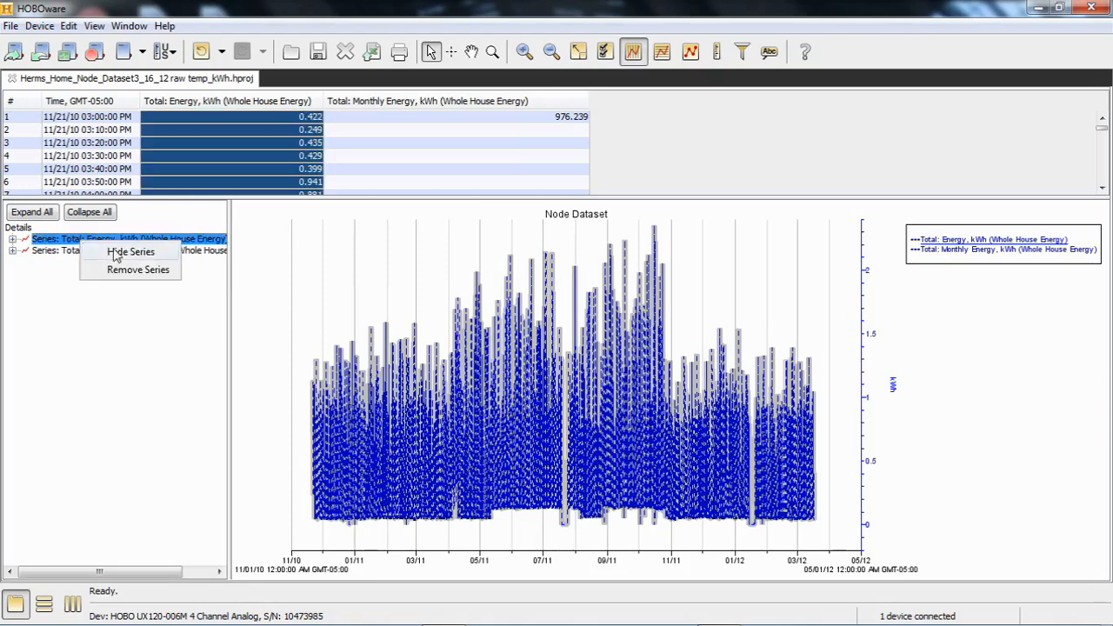
left_click(120, 253)
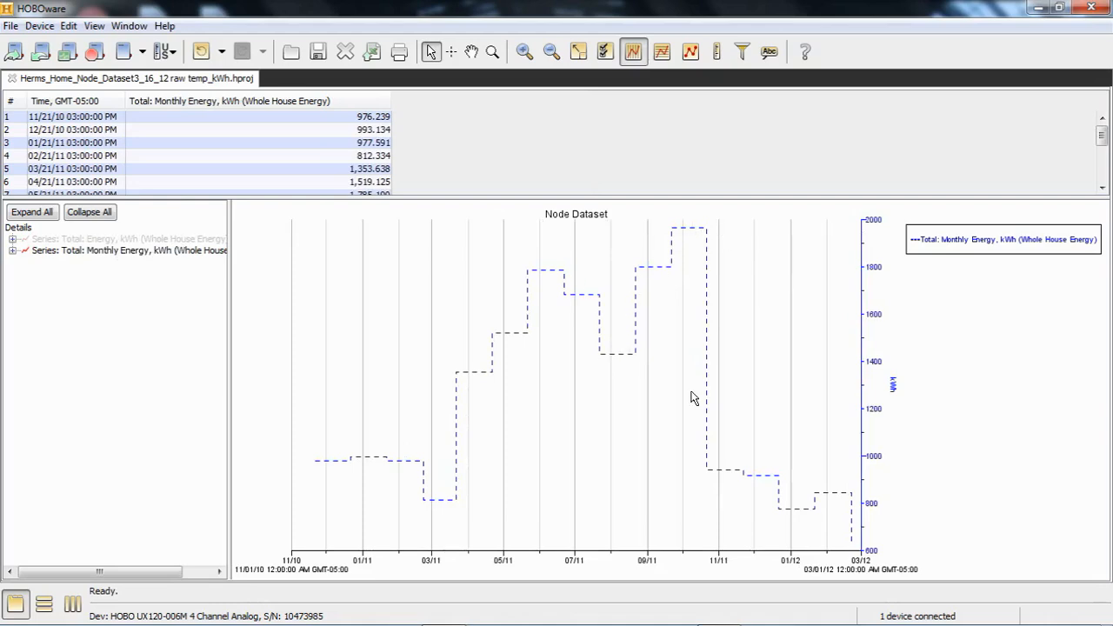
mouse_move(1099, 137)
left_mouse_down()
mouse_move(1106, 166)
mouse_move(1100, 136)
left_mouse_up()
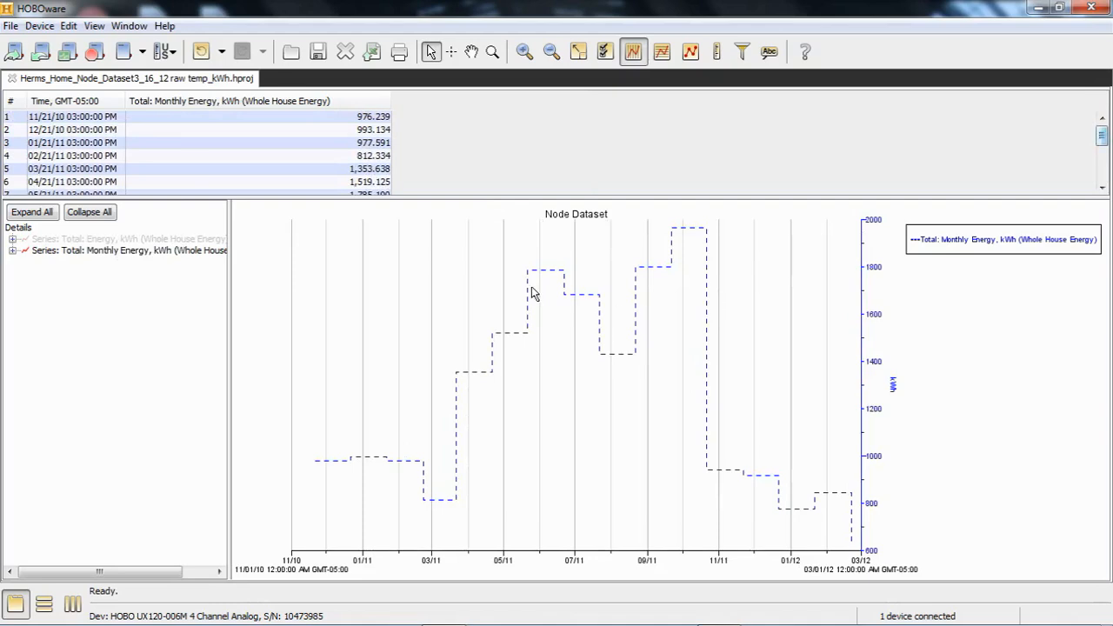